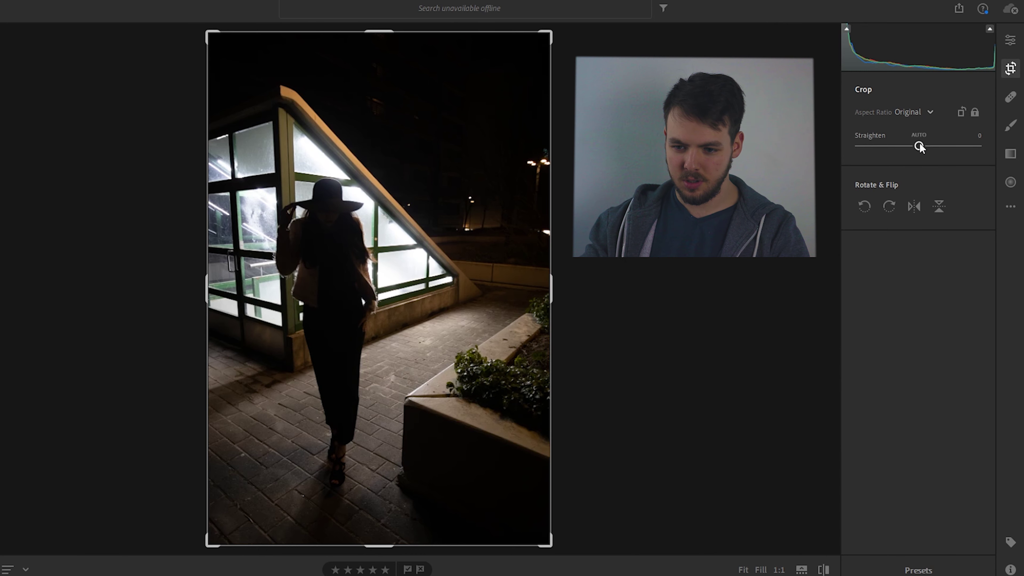
Step: Straighten the photo slightly to level the glass structure and lower Exposure to -0.66
drag(916, 144, 924, 147)
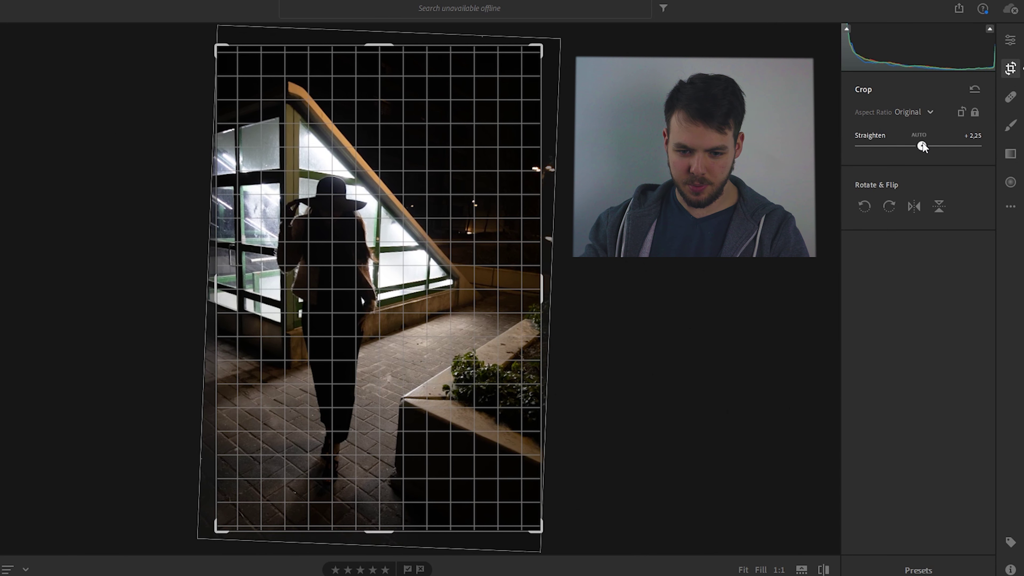
click(1010, 40)
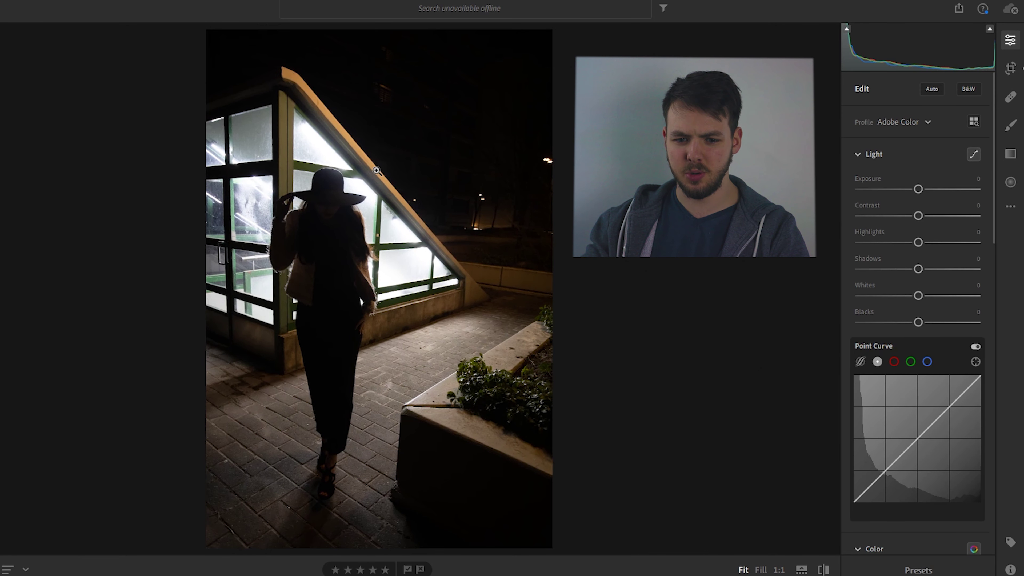
mouse_move(919, 189)
mouse_down()
mouse_move(978, 188)
mouse_move(913, 191)
mouse_up()
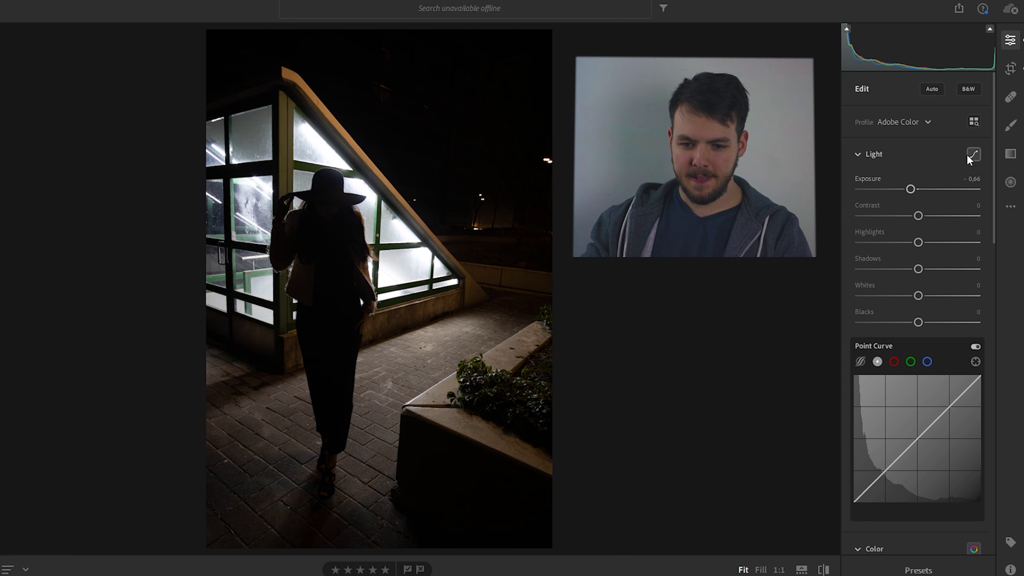
Step: Heal the stray lights and small specks around the glass structure using clean dark sky as source
click(1010, 96)
click(542, 157)
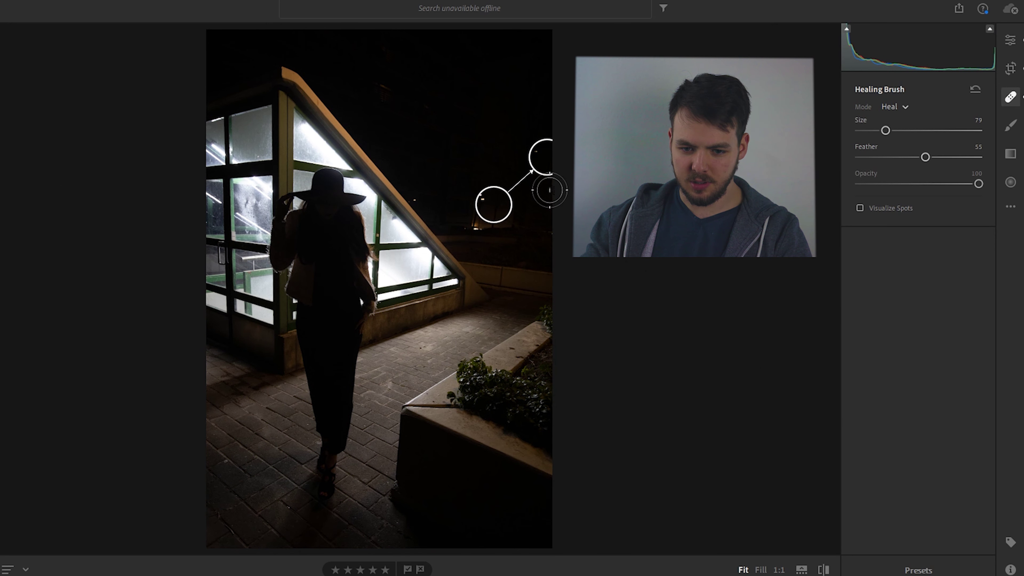
drag(492, 204, 501, 160)
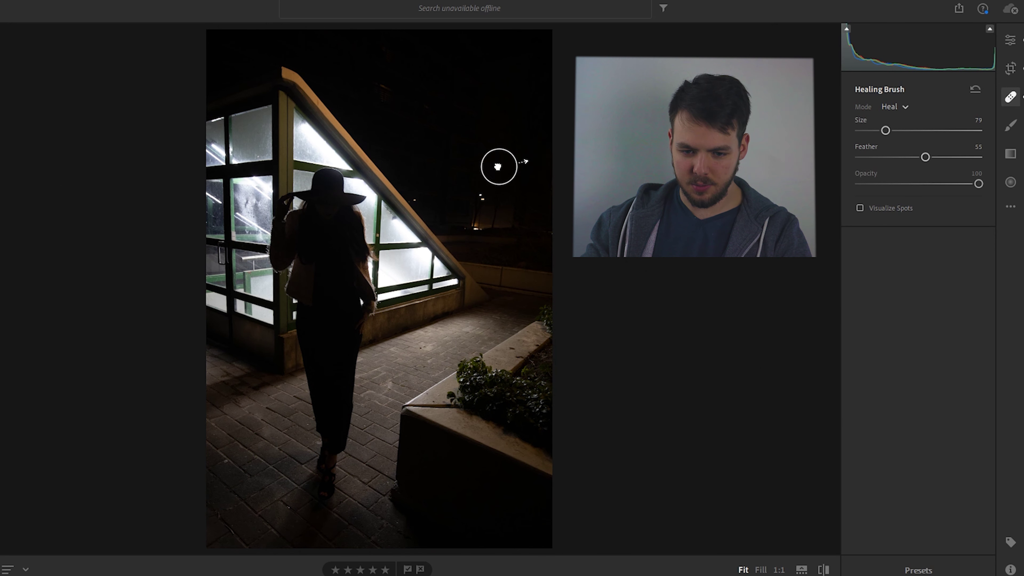
click(477, 201)
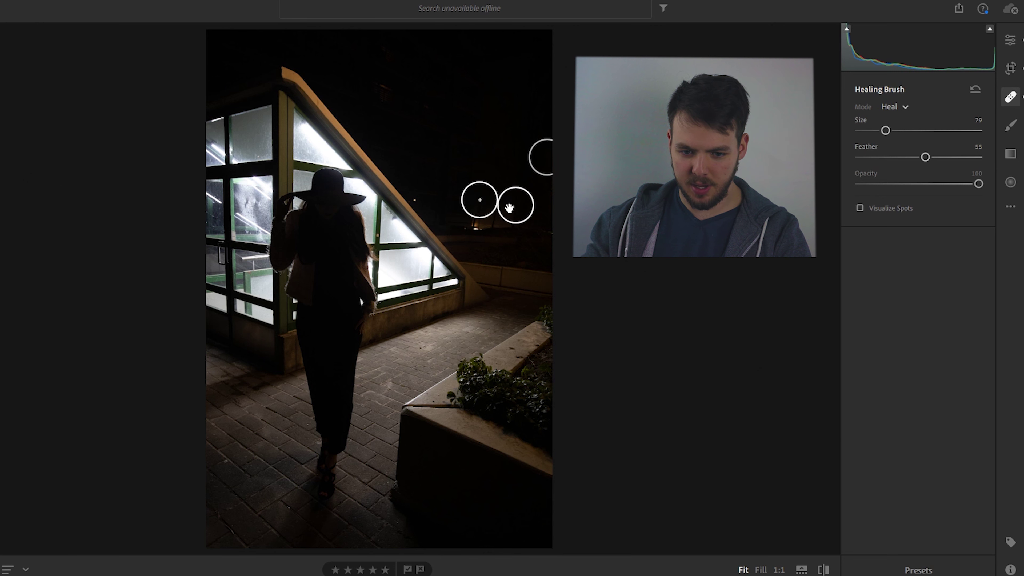
click(475, 227)
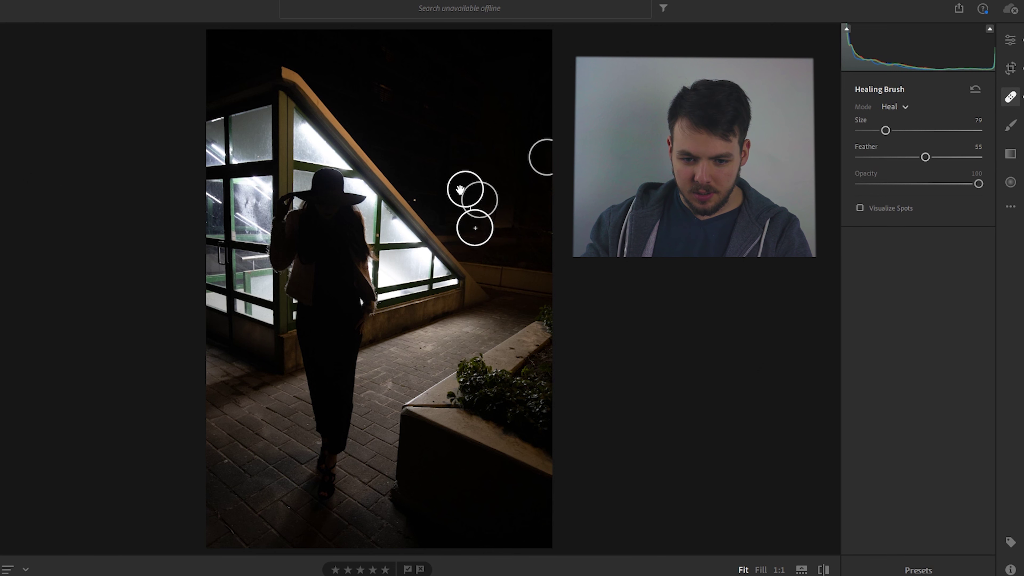
drag(464, 187, 488, 157)
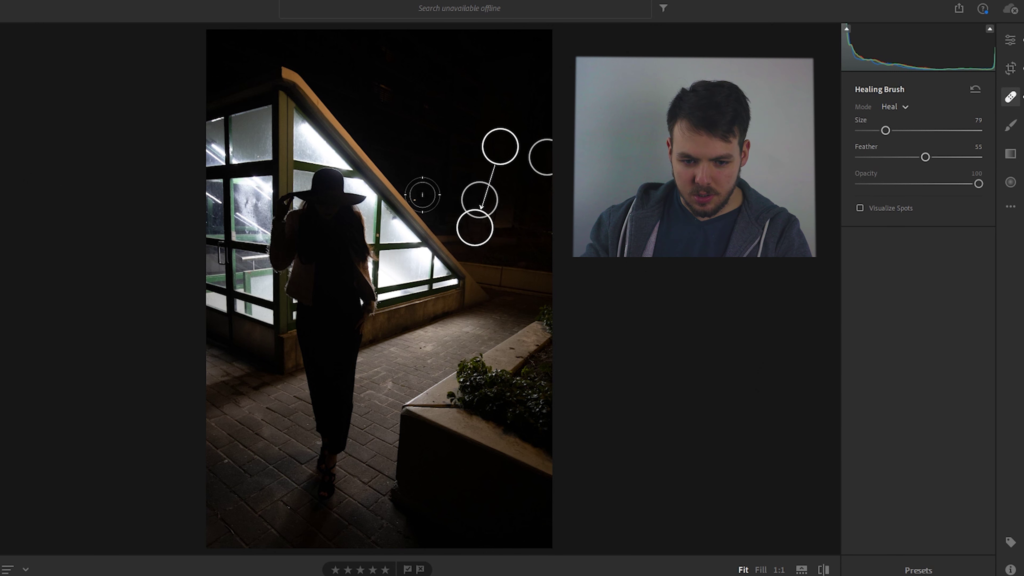
key(bracketleft)
key(bracketleft)
key(bracketleft)
click(416, 198)
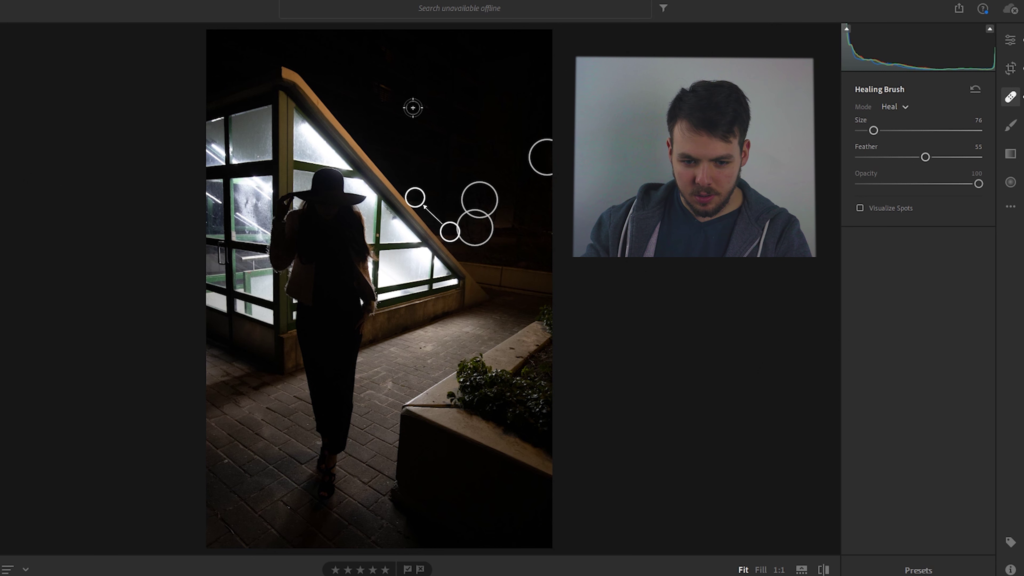
key(bracketright)
click(383, 88)
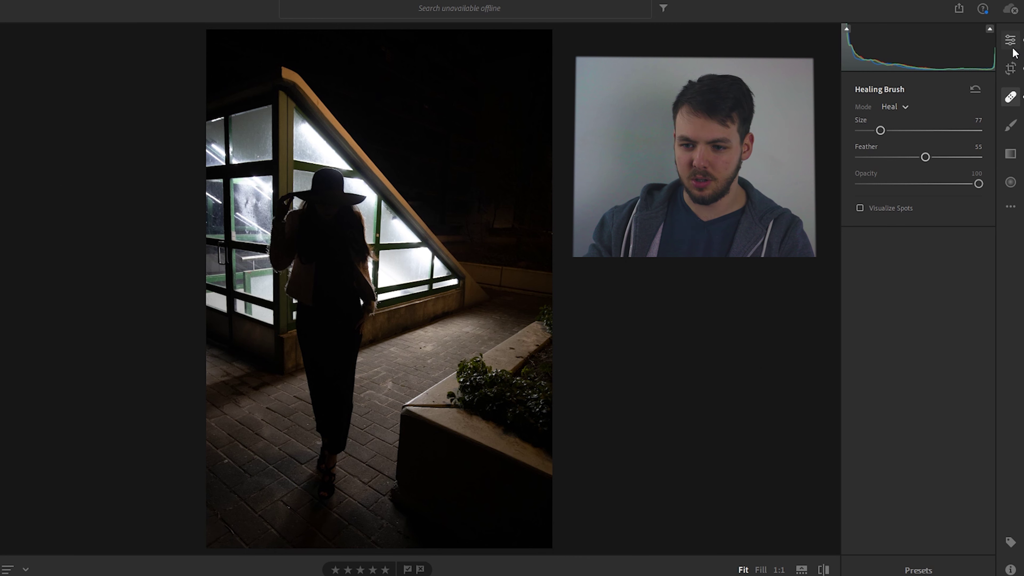
Step: Lower Highlights to -40 on the glowing glass and nudge Contrast to +2
click(1010, 40)
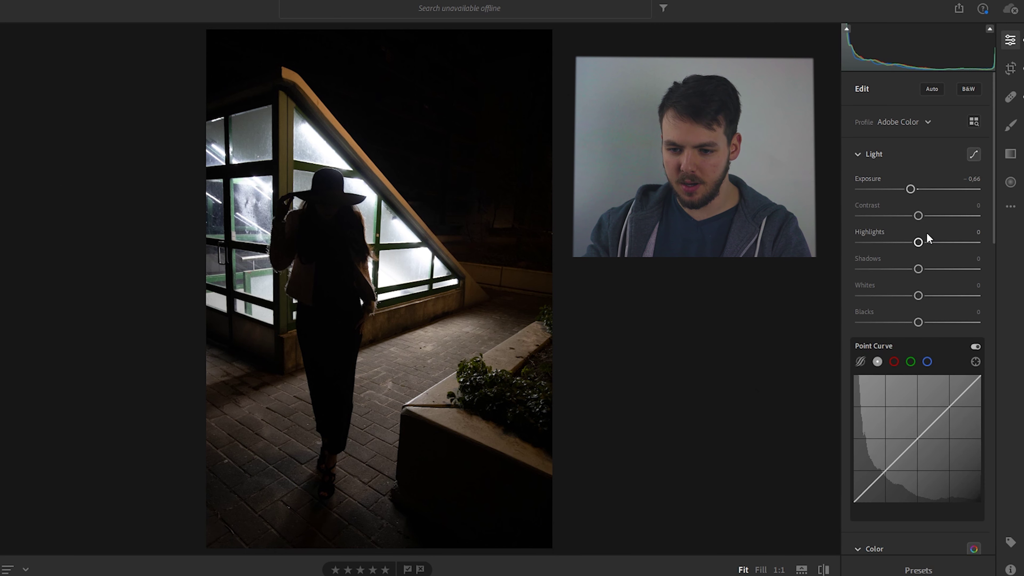
drag(918, 242, 895, 247)
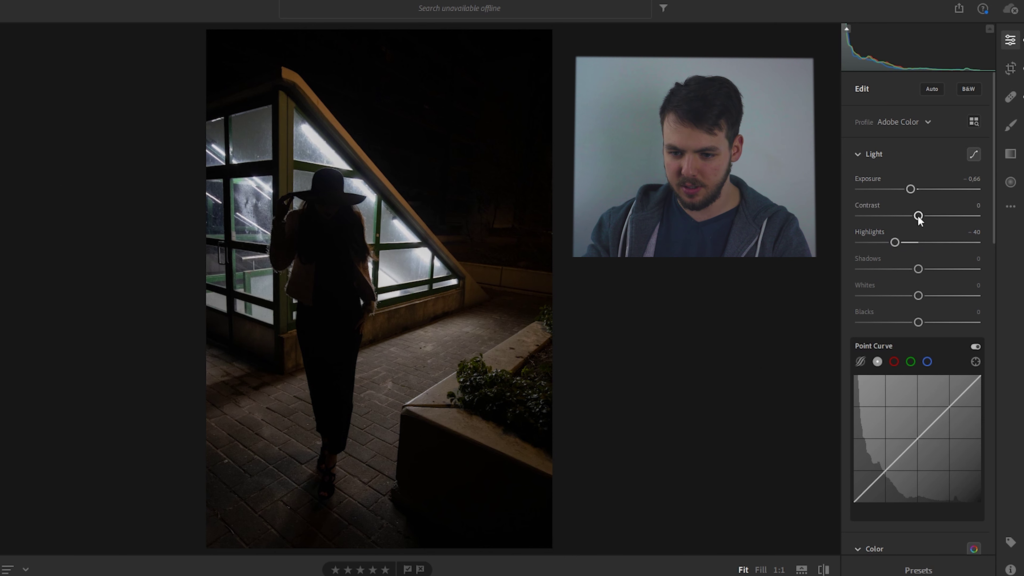
drag(917, 216, 918, 218)
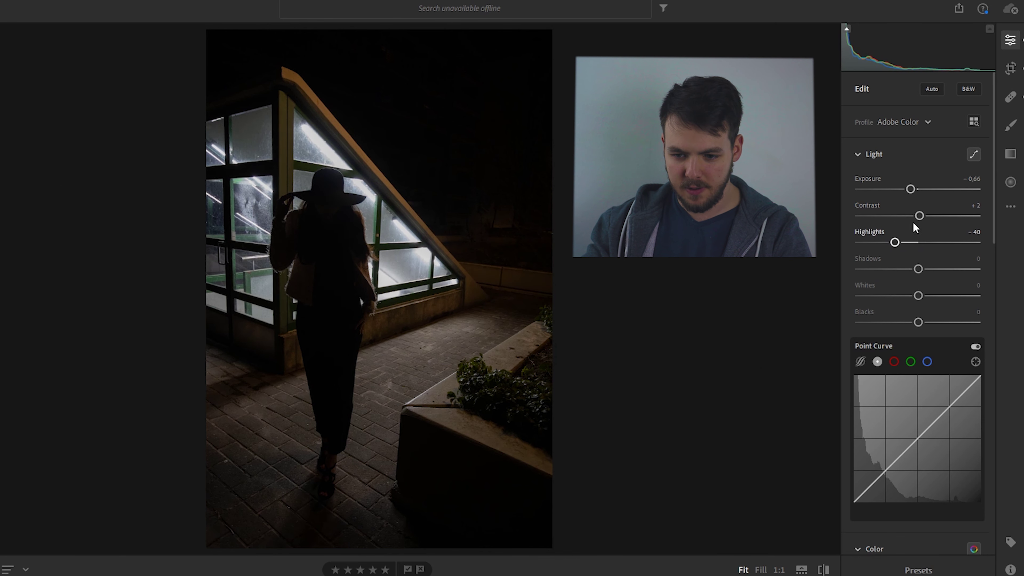
scroll(914, 226, down, 5)
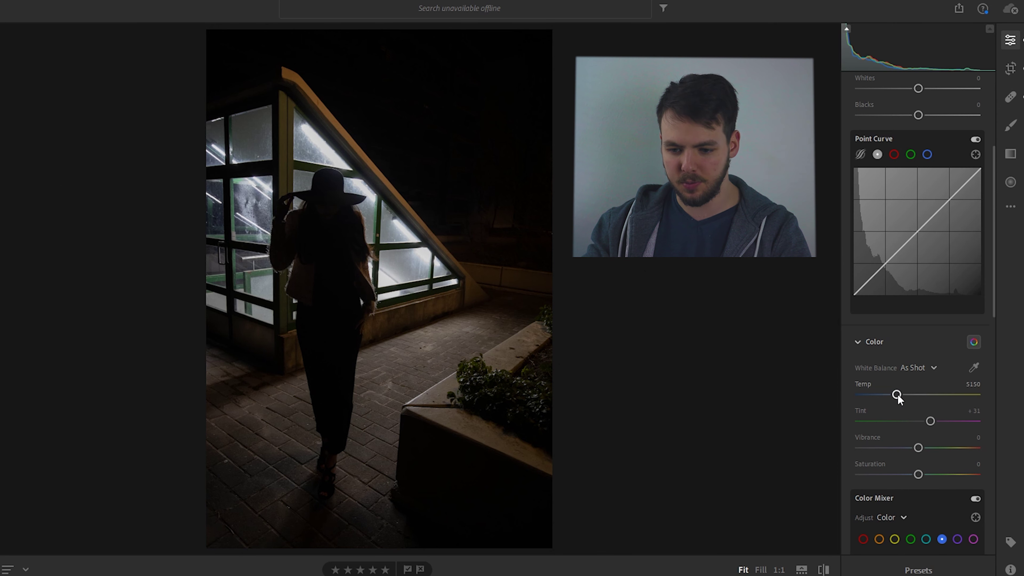
Step: Cool the white balance slightly, set Vibrance to -43, and give greens Hue +64, Saturation +42
drag(897, 394, 894, 395)
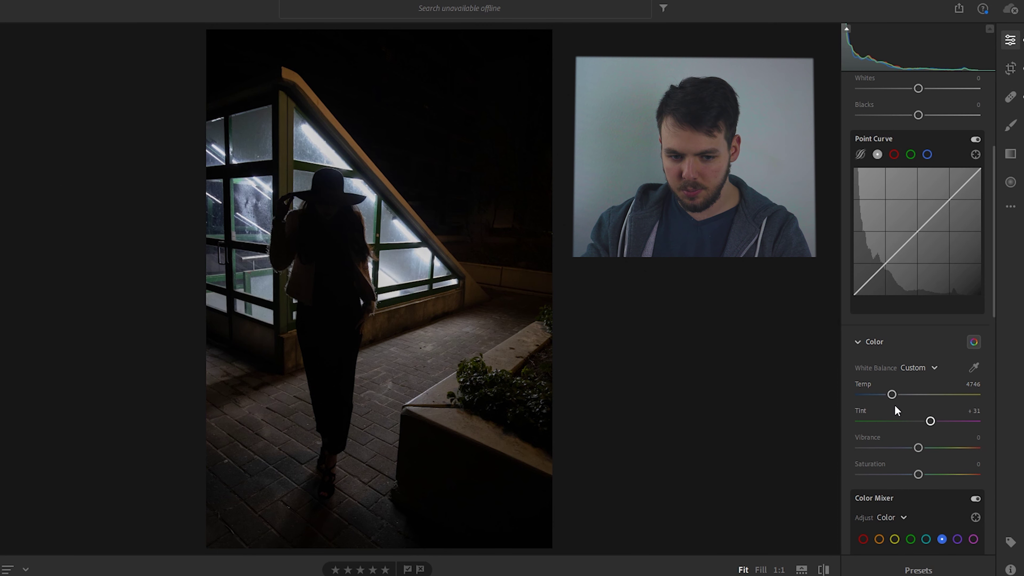
scroll(911, 419, down, 3)
drag(915, 343, 865, 350)
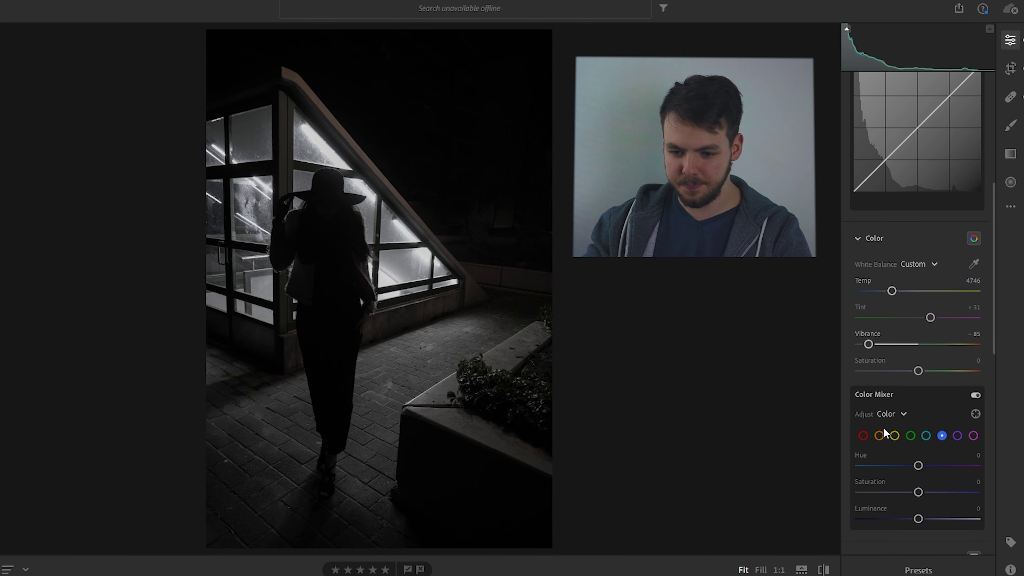
click(910, 435)
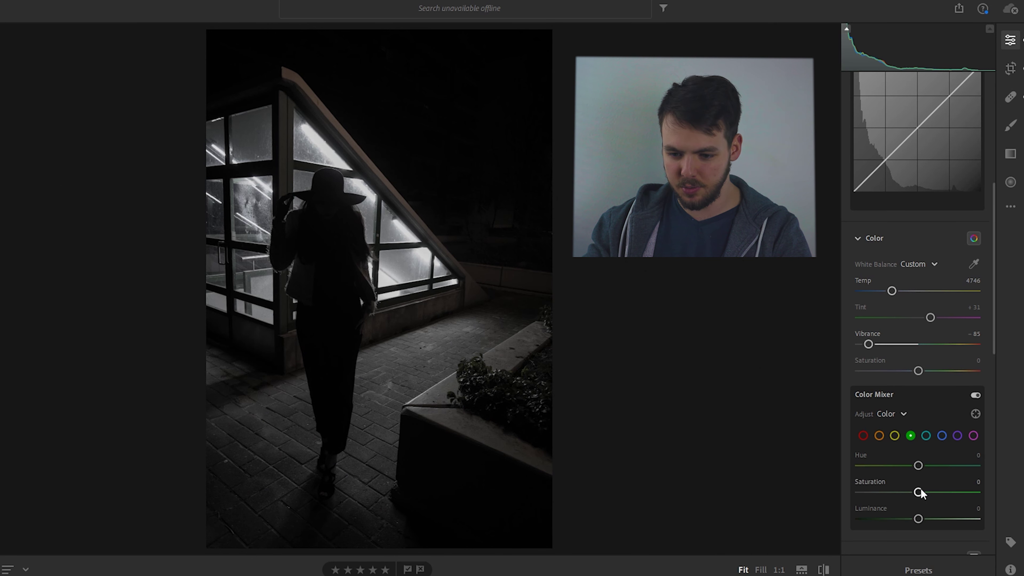
drag(918, 491, 943, 491)
drag(867, 344, 892, 345)
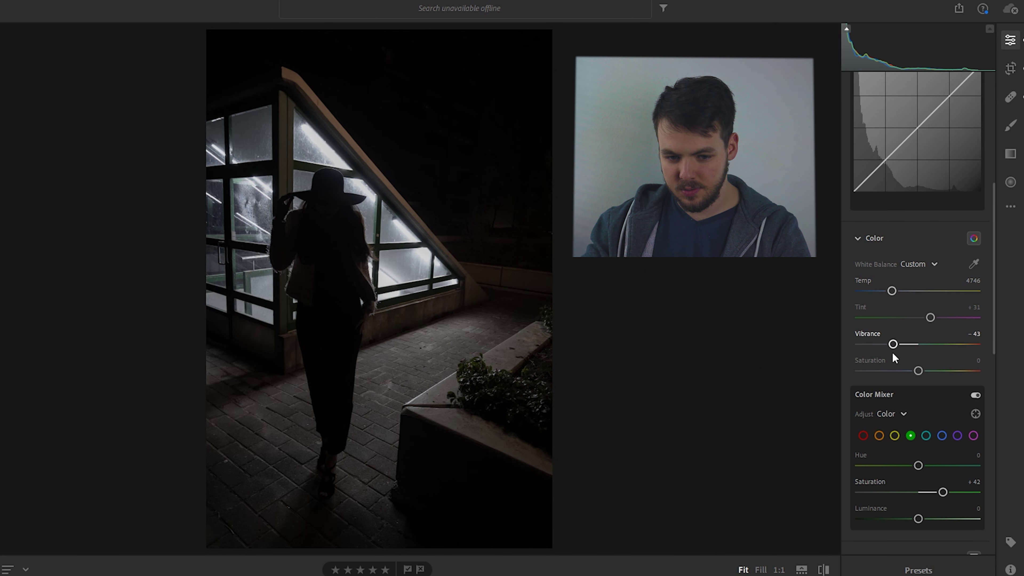
drag(917, 465, 971, 463)
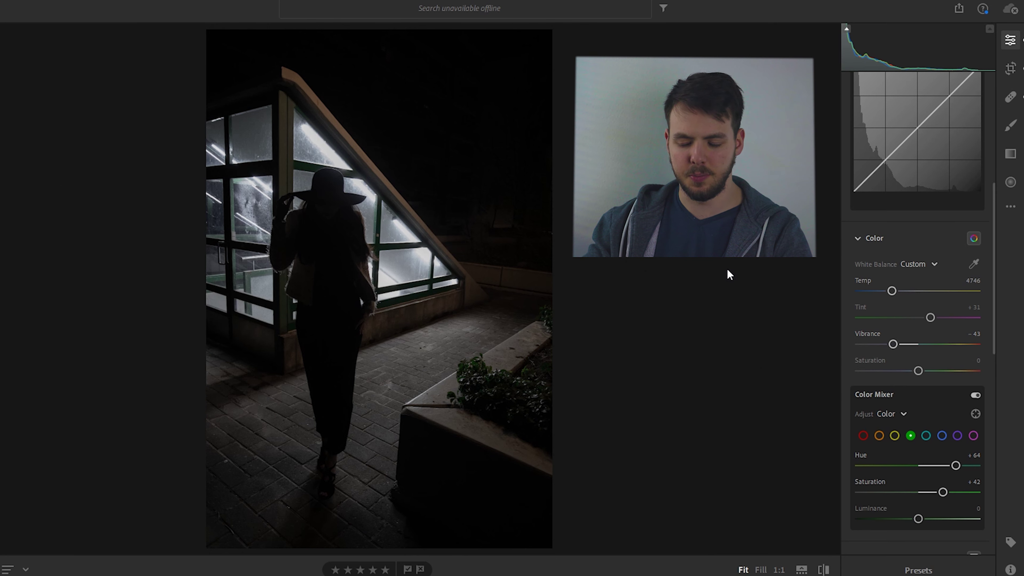
Step: Add some Clarity and set Dehaze to +7 in the Effects section
scroll(917, 415, down, 2)
scroll(917, 415, down, 4)
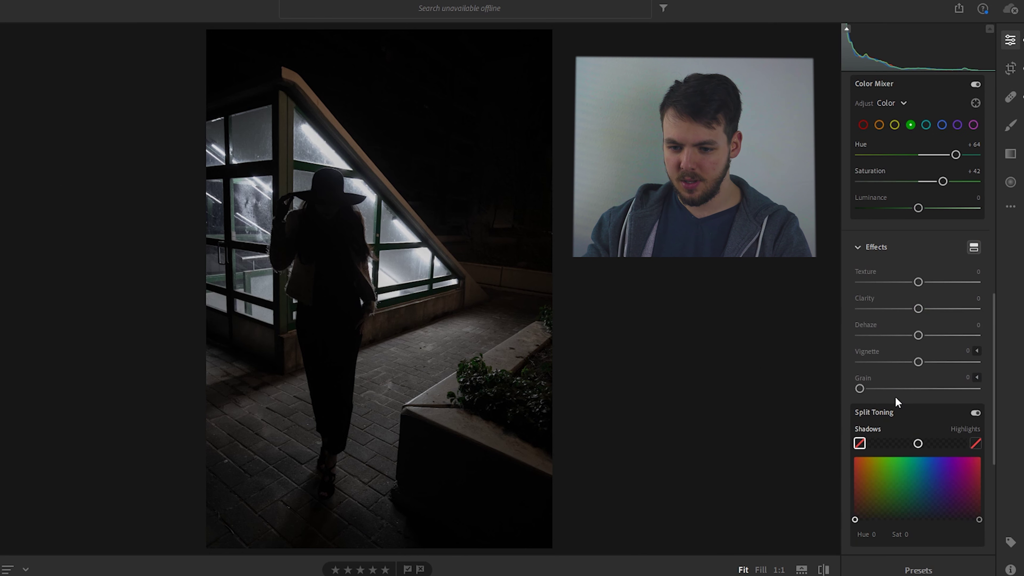
drag(917, 309, 931, 310)
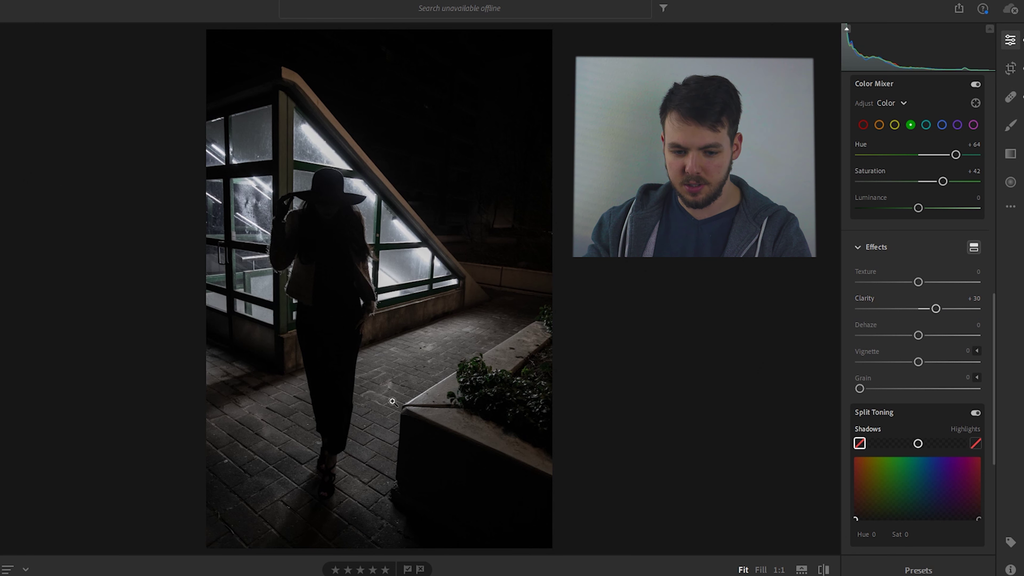
drag(918, 335, 942, 309)
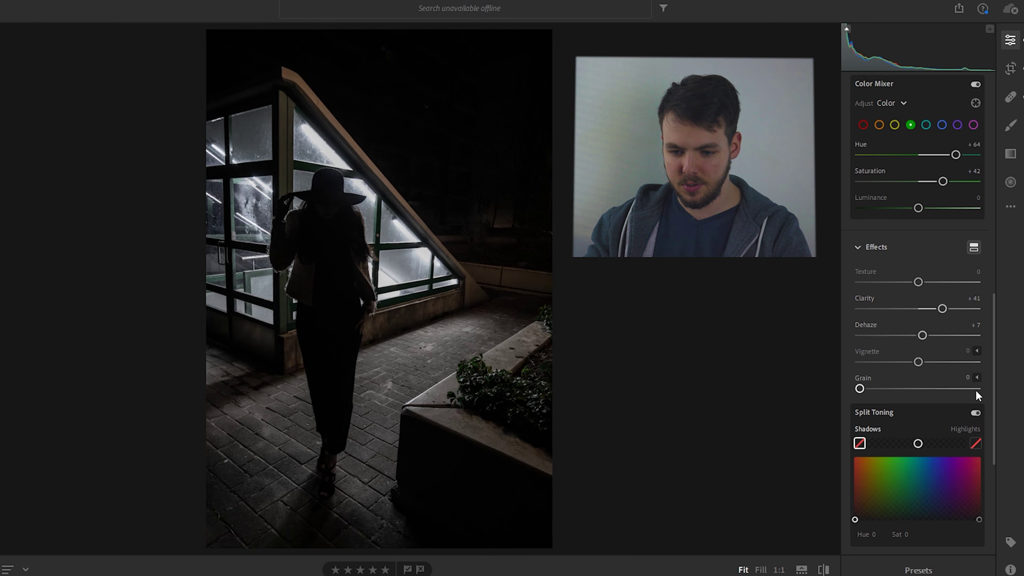
Step: Tint the Split Toning highlights teal (Hue 152, Saturation 91) and raise Clarity to +83
scroll(919, 363, down, 3)
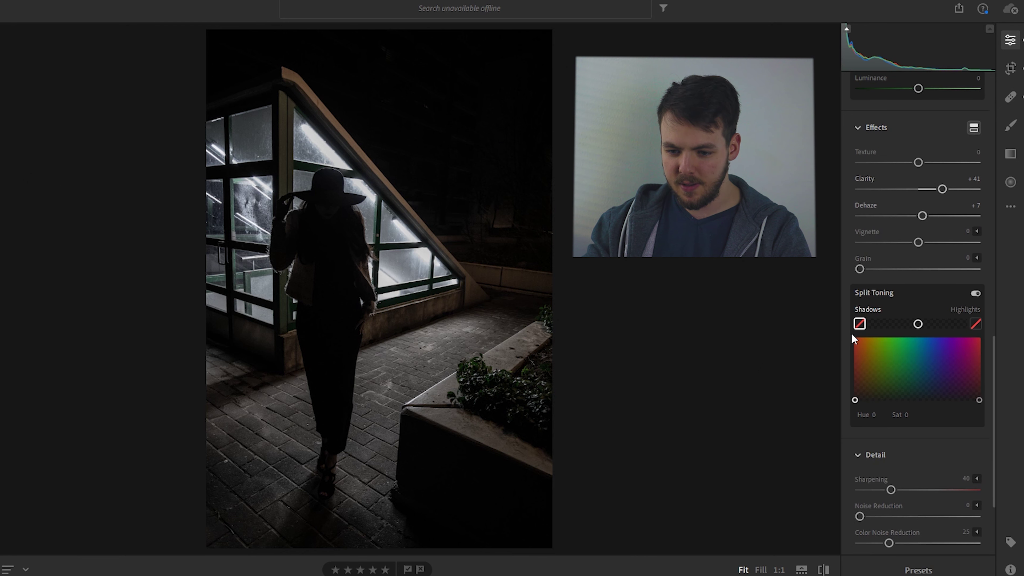
click(975, 324)
drag(978, 399, 907, 343)
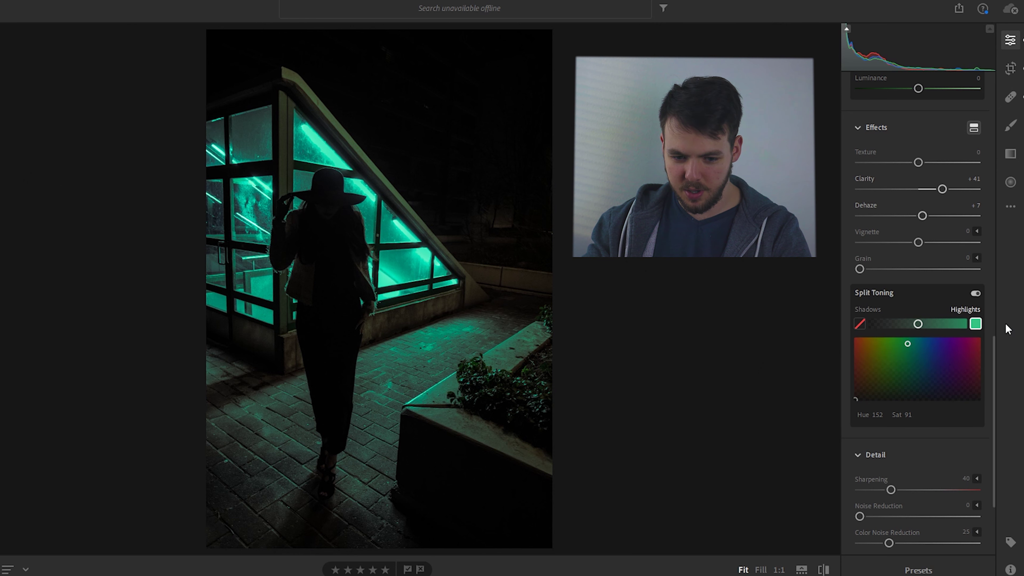
drag(942, 188, 966, 205)
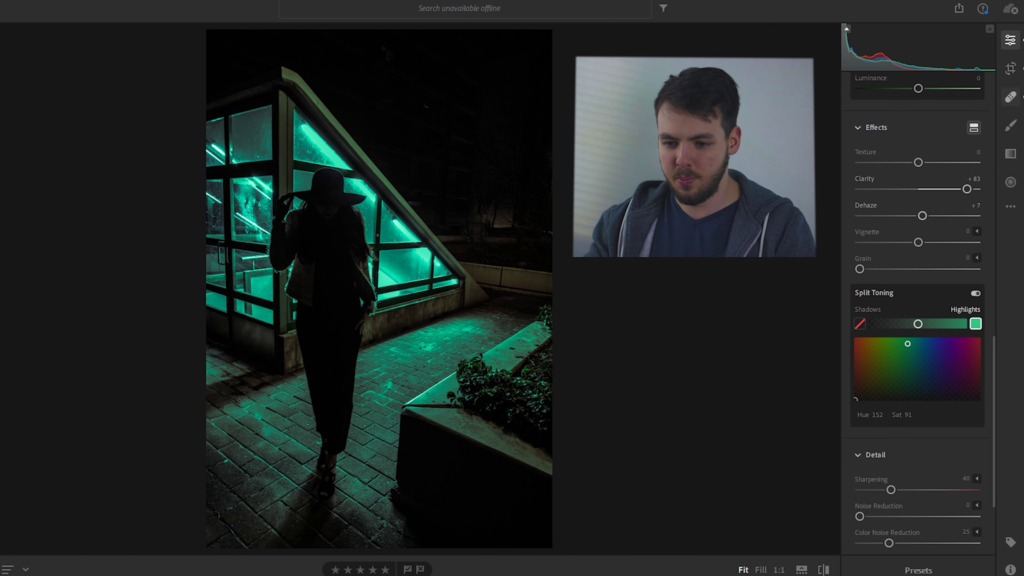
Step: Paint a local brush adjustment at -1.28 exposure over the background near the glass structure
click(1010, 125)
scroll(902, 228, up, 5)
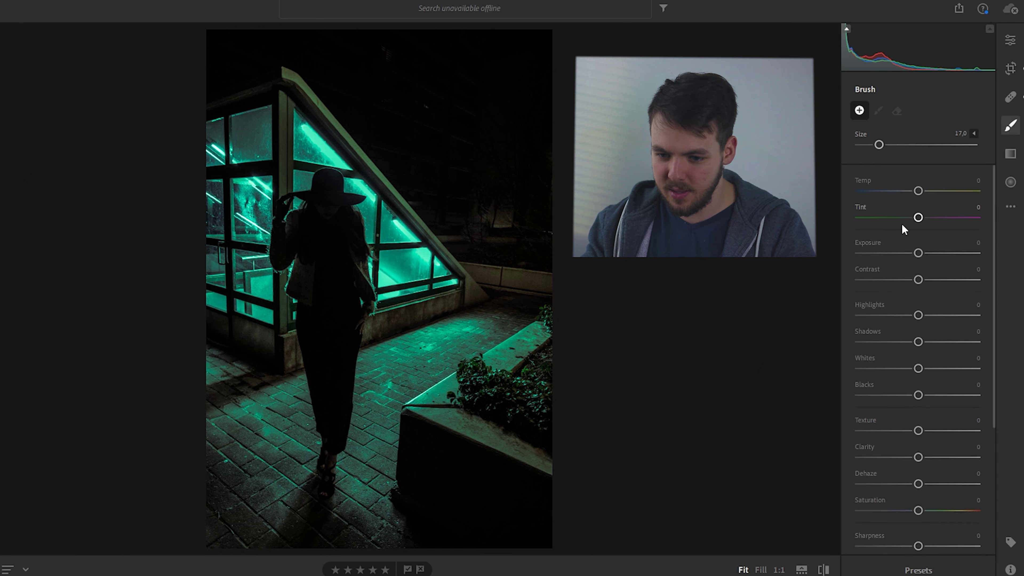
drag(918, 252, 901, 262)
mouse_move(420, 139)
mouse_down()
mouse_move(473, 166)
mouse_move(526, 218)
mouse_move(475, 188)
mouse_move(524, 220)
mouse_up()
key(bracketleft)
key(bracketleft)
key(bracketleft)
key(bracketleft)
key(bracketleft)
key(bracketleft)
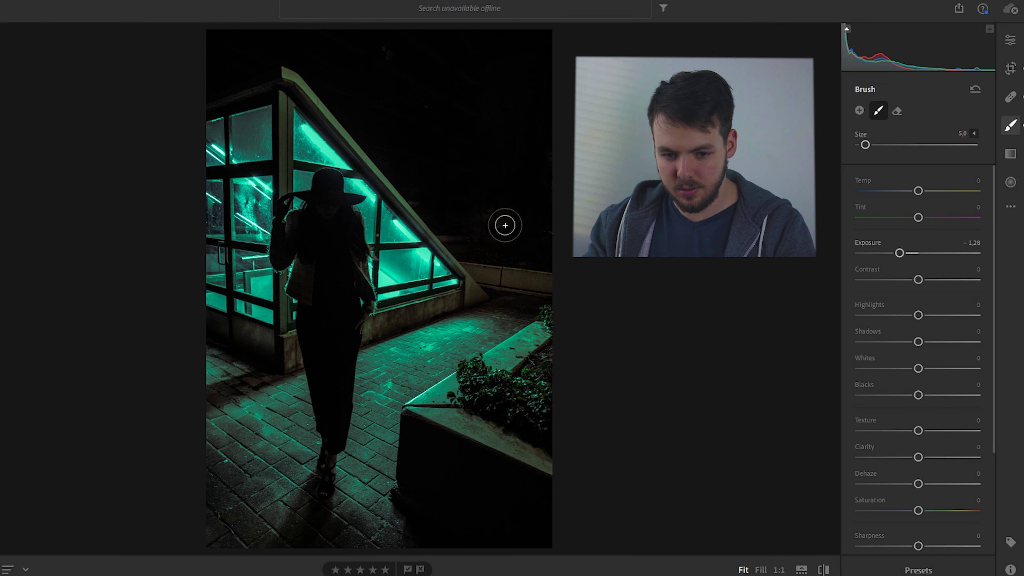
key(bracketright)
key(bracketright)
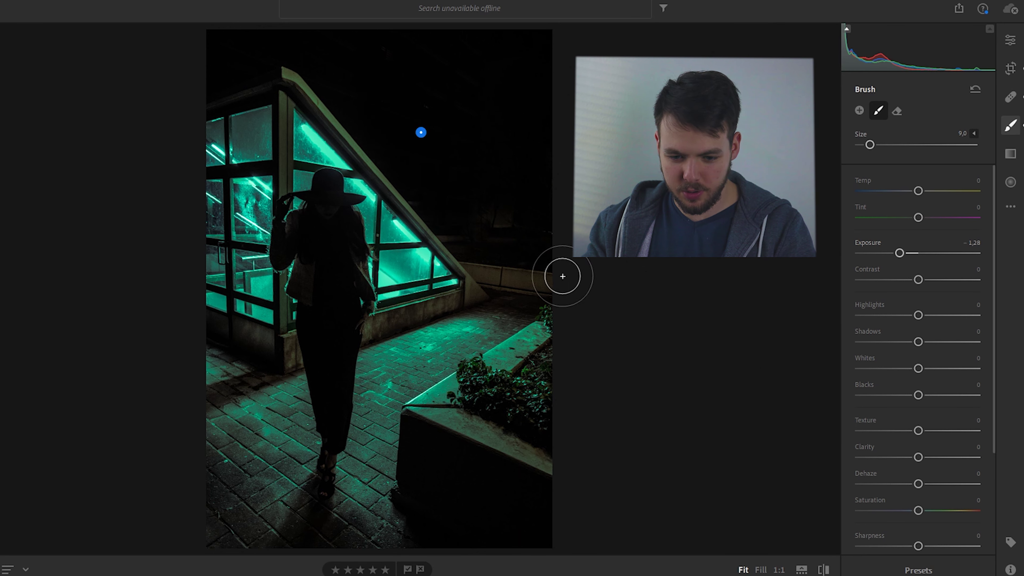
key(bracketleft)
key(bracketleft)
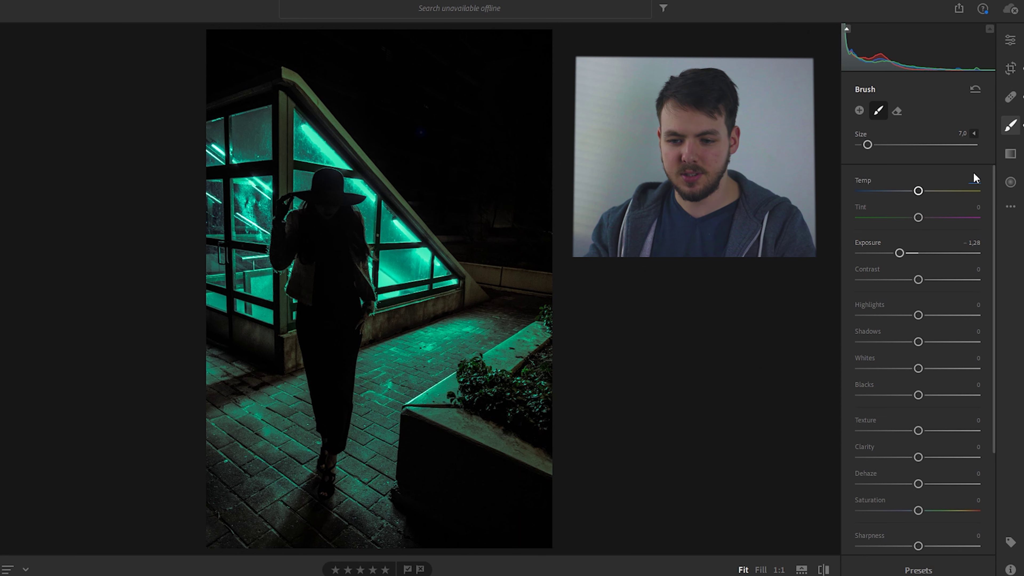
Step: Reduce the Split Toning highlight saturation slightly to 90
click(1010, 40)
scroll(967, 367, down, 15)
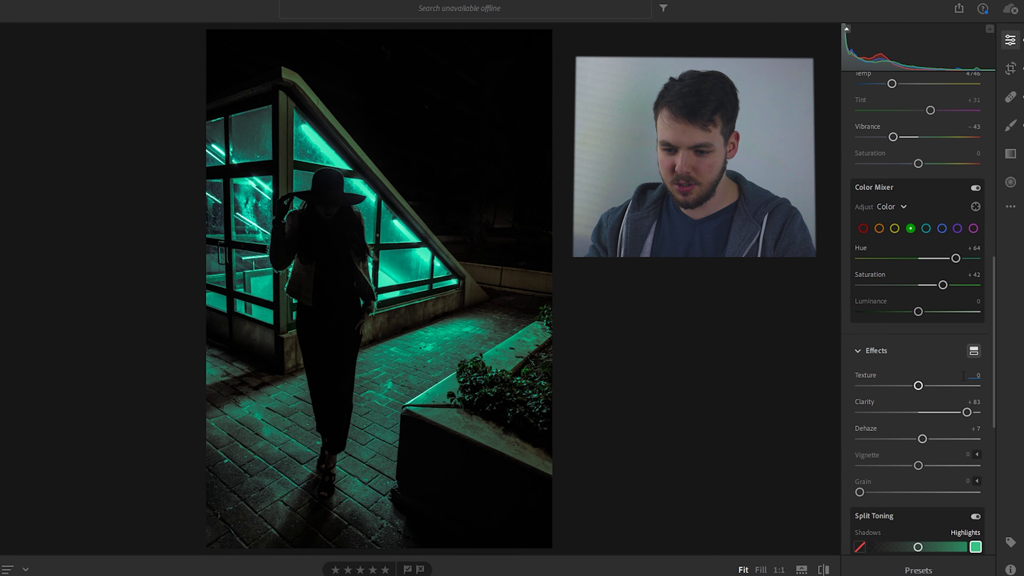
mouse_move(908, 255)
mouse_down()
mouse_move(967, 259)
mouse_move(855, 260)
mouse_move(965, 268)
mouse_move(899, 268)
mouse_move(931, 269)
mouse_move(904, 257)
mouse_up()
Step: Compare different Vibrance levels and settle on -67 to mute the non-teal colours
scroll(888, 204, up, 10)
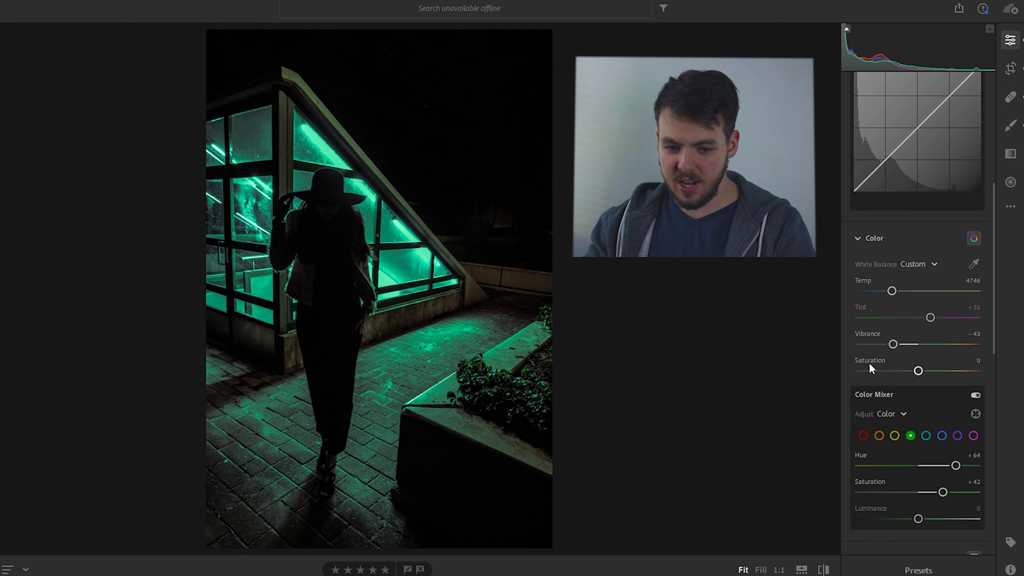
drag(893, 344, 925, 344)
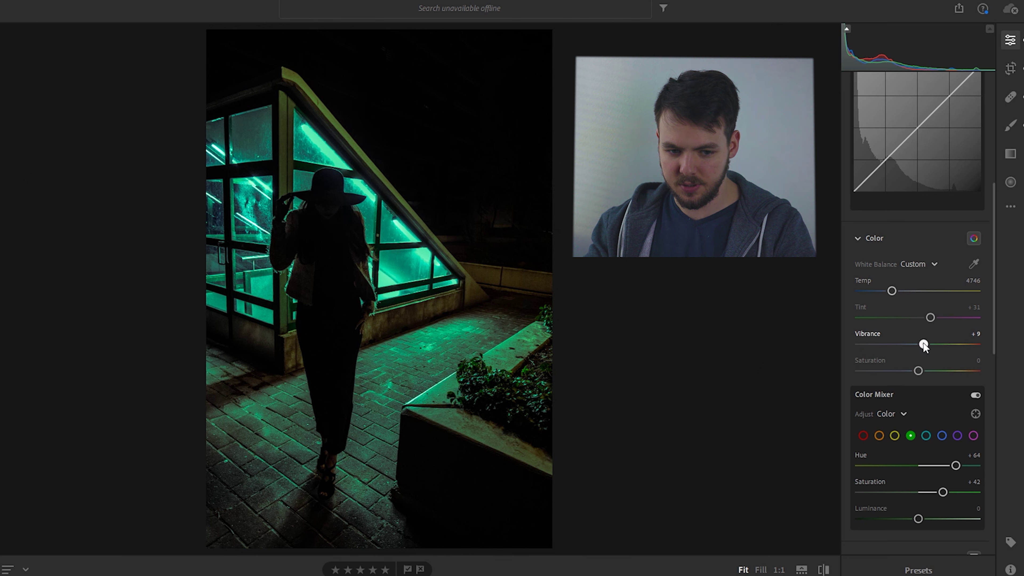
drag(923, 344, 904, 344)
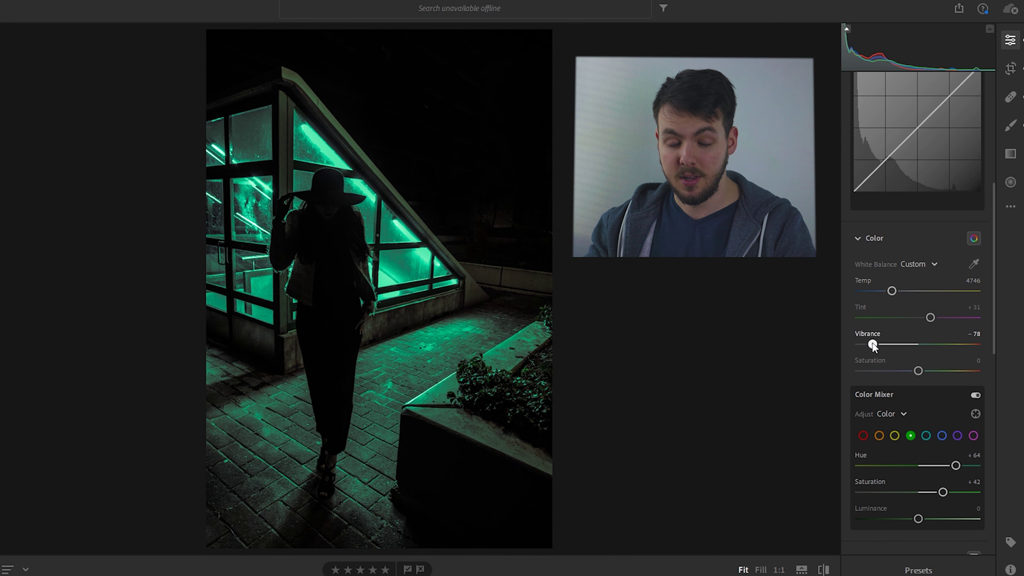
mouse_move(872, 344)
mouse_down()
mouse_move(921, 346)
mouse_move(859, 345)
mouse_move(879, 345)
mouse_up()
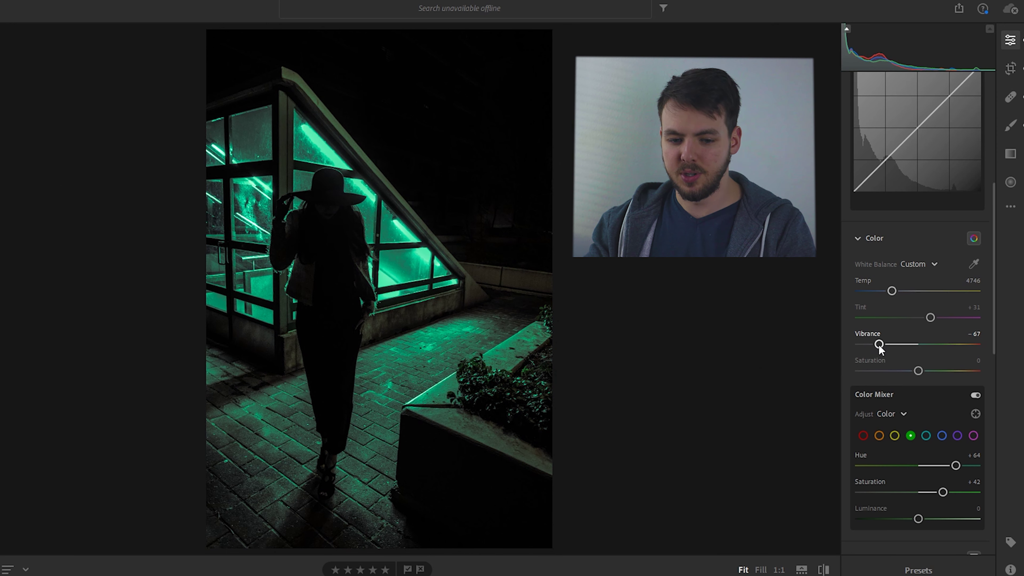